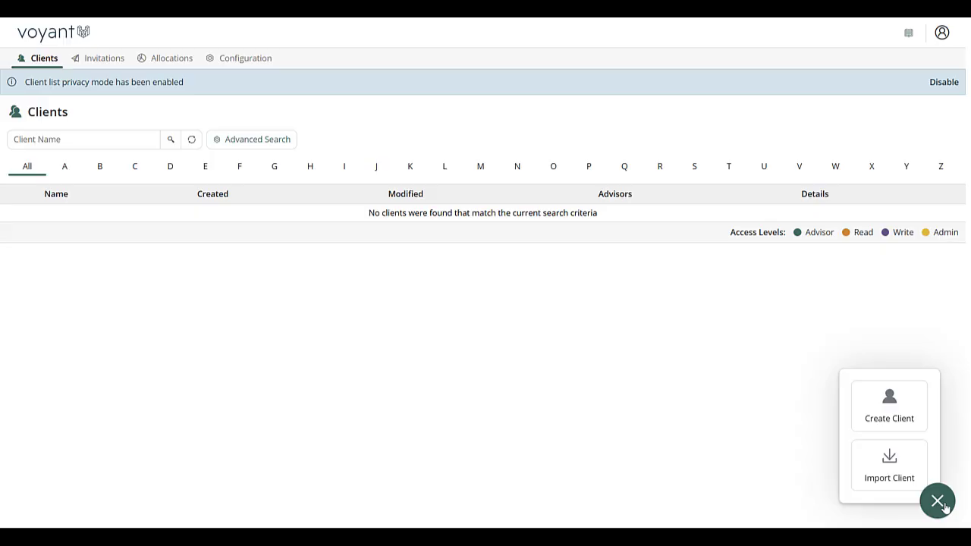
Start an Addepar client import, search by the client's entity ID and select the matching client
click(889, 478)
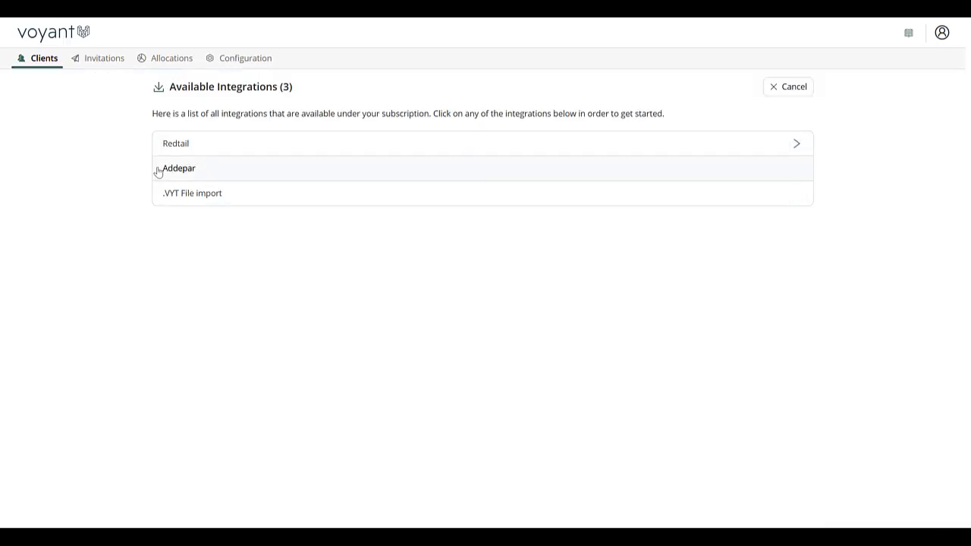
click(212, 180)
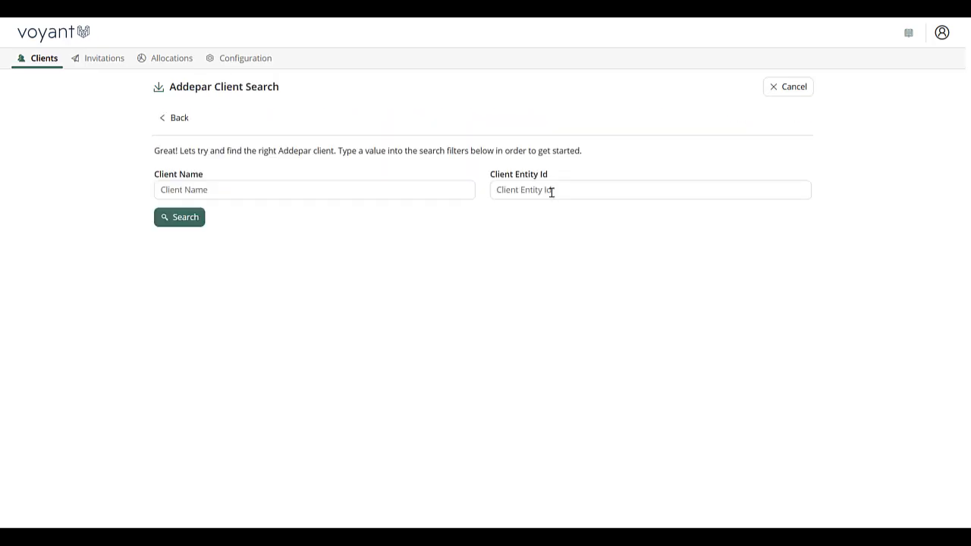
click(218, 191)
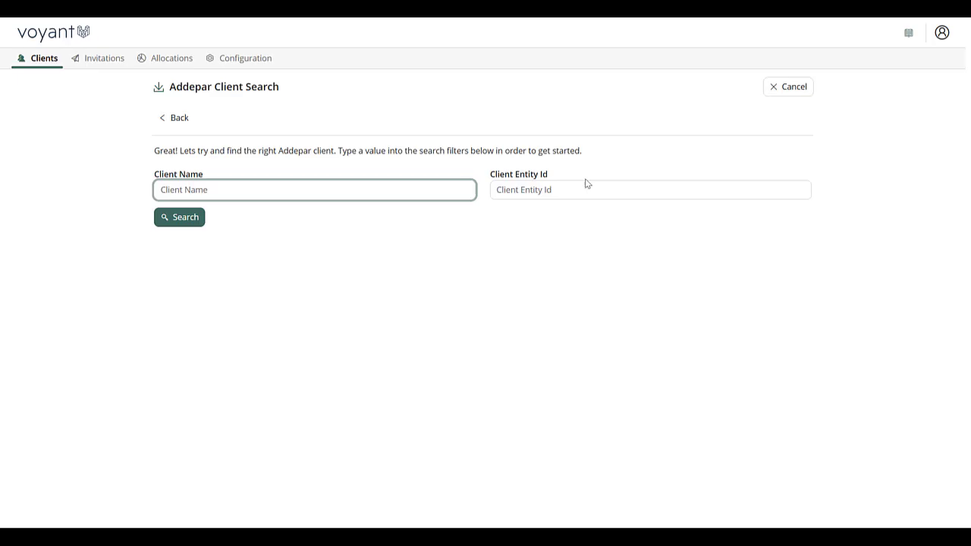
click(588, 184)
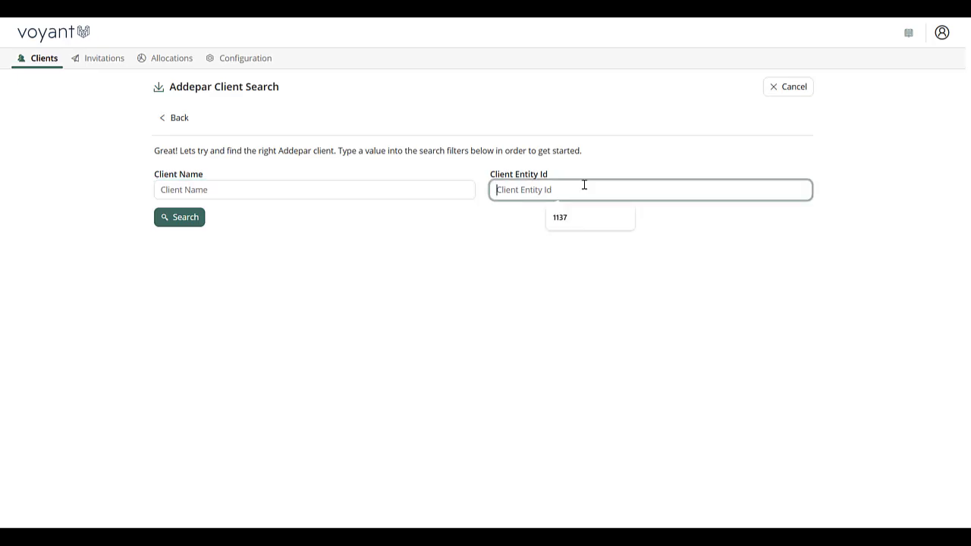
click(577, 217)
click(184, 220)
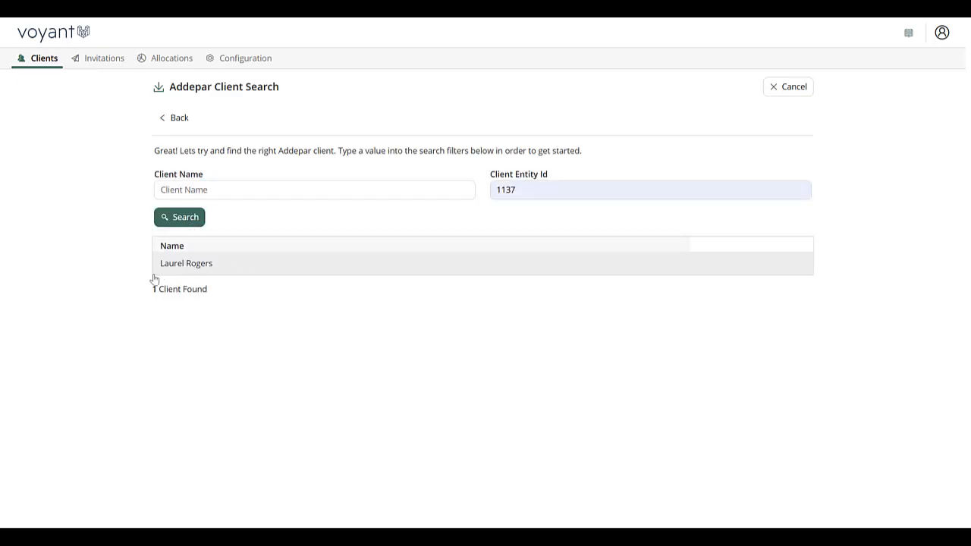
click(182, 264)
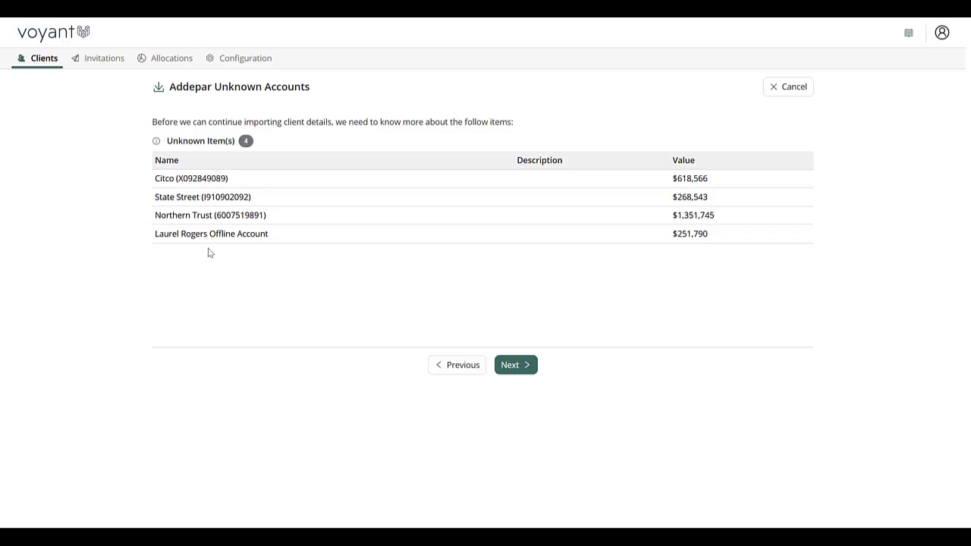
Classify the unknown Citco account as Savings & Investments with the type Investment
click(516, 365)
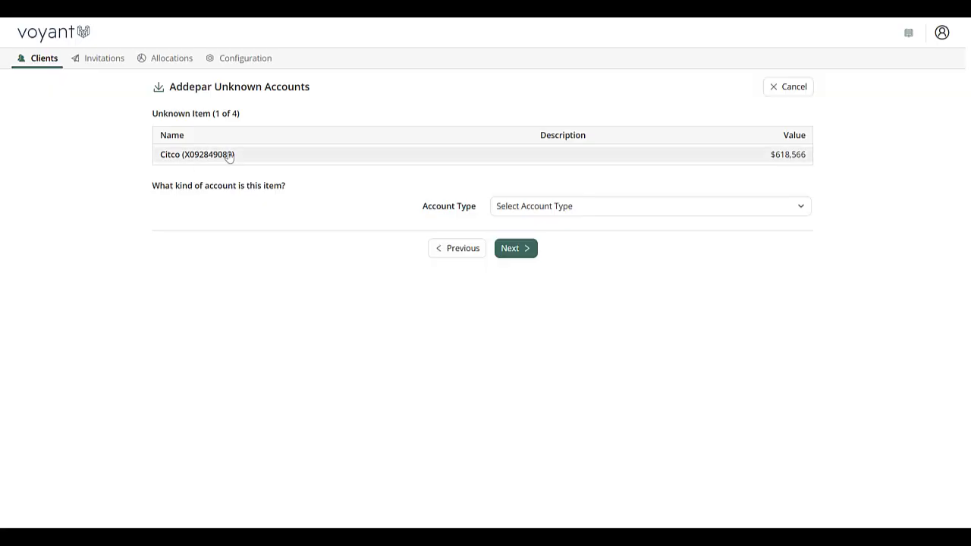
click(622, 210)
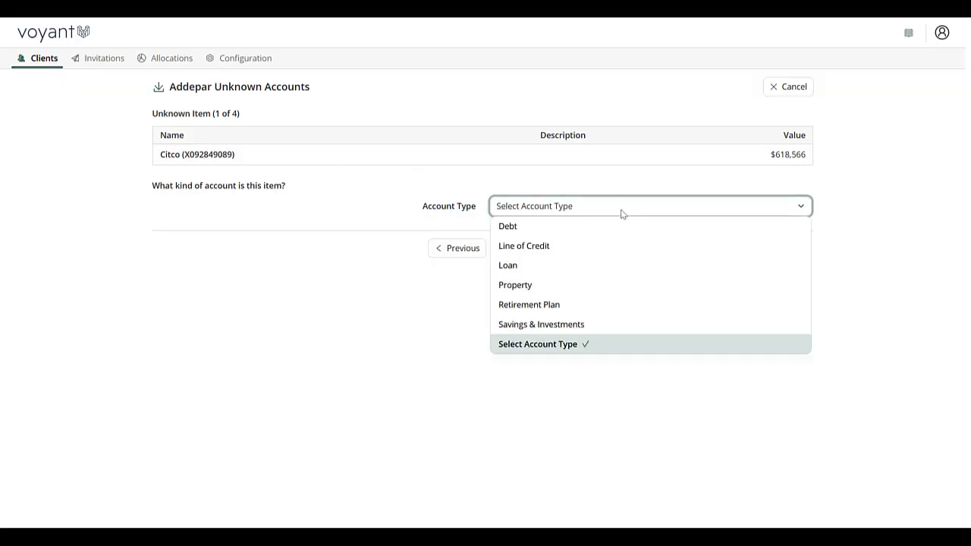
click(582, 325)
click(569, 239)
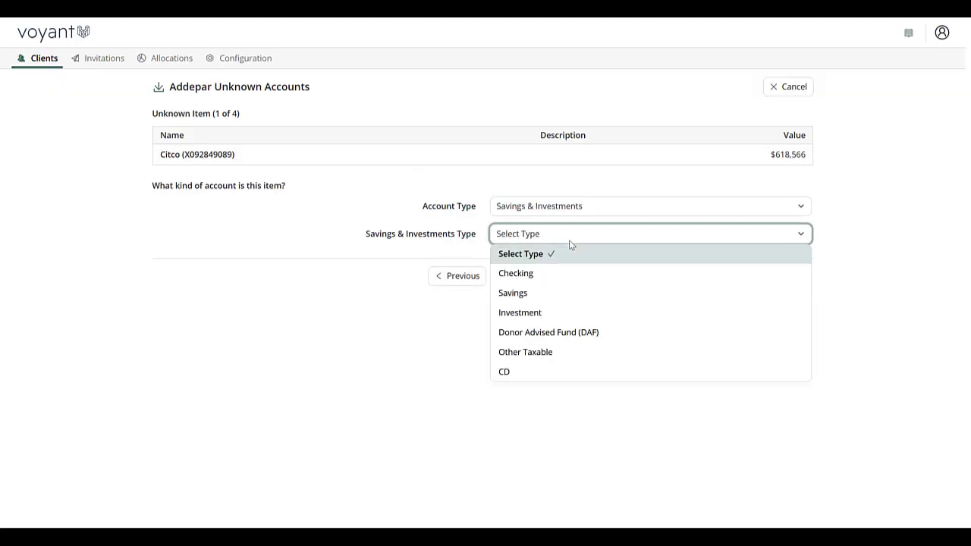
click(553, 312)
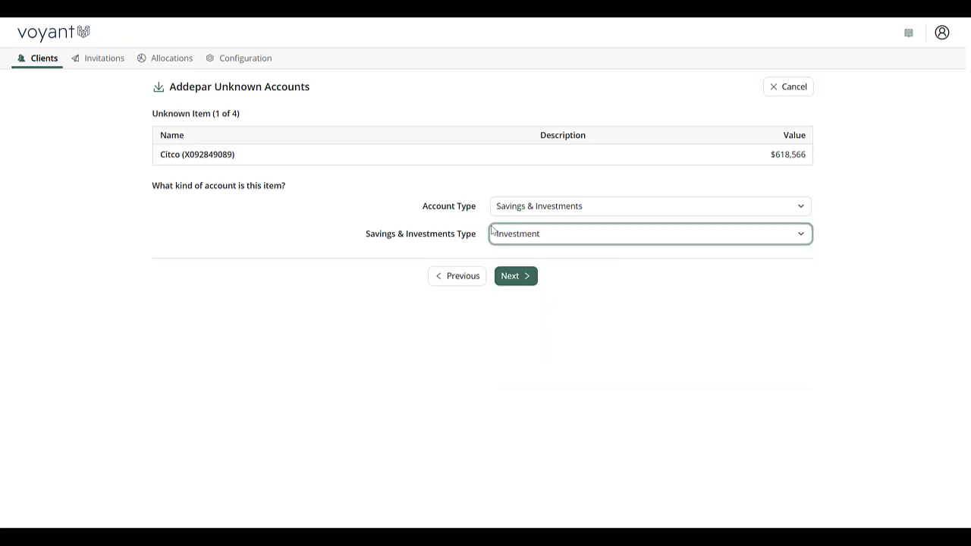
click(520, 278)
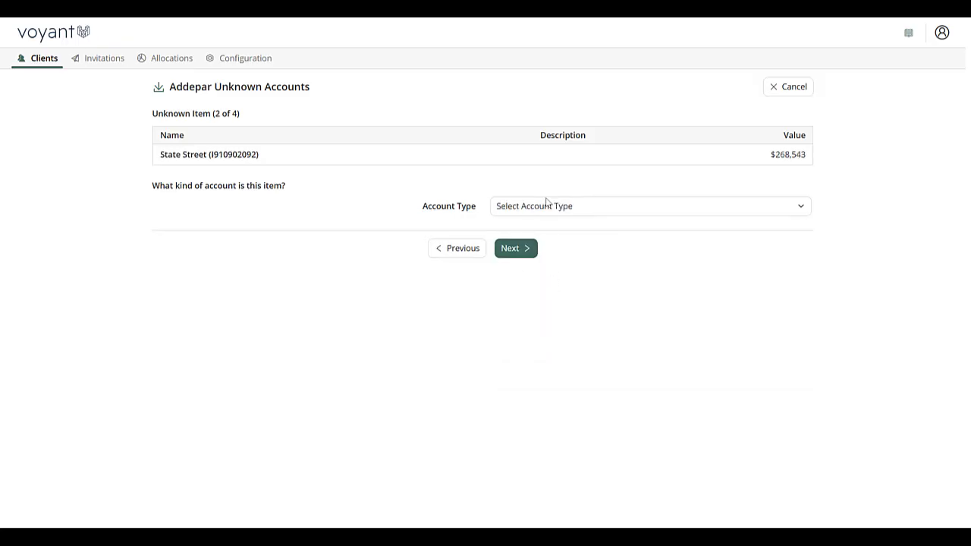
Classify the unknown State Street account as Savings & Investments with the type Investment
click(549, 215)
click(559, 325)
click(521, 276)
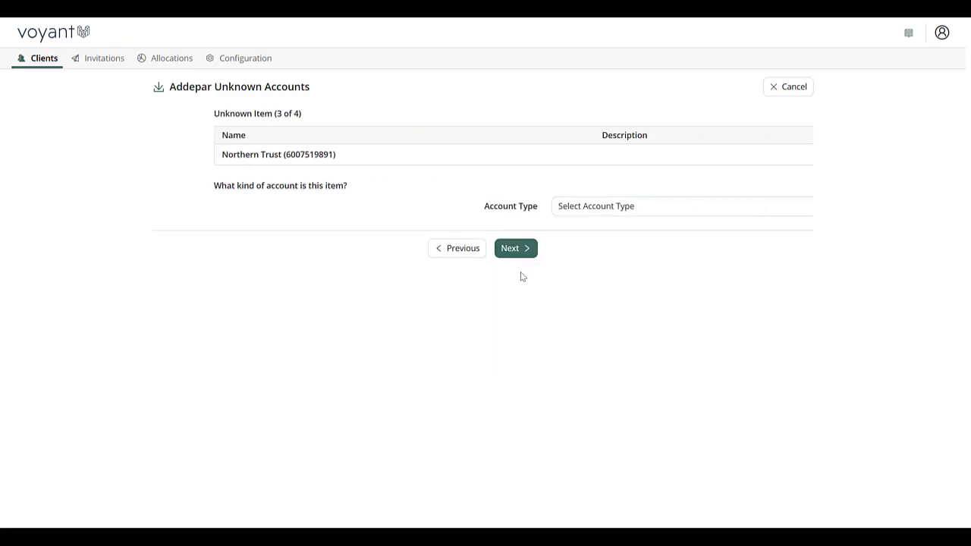
Classify the unknown Northern Trust account as Savings & Investments with the type Investment
click(593, 211)
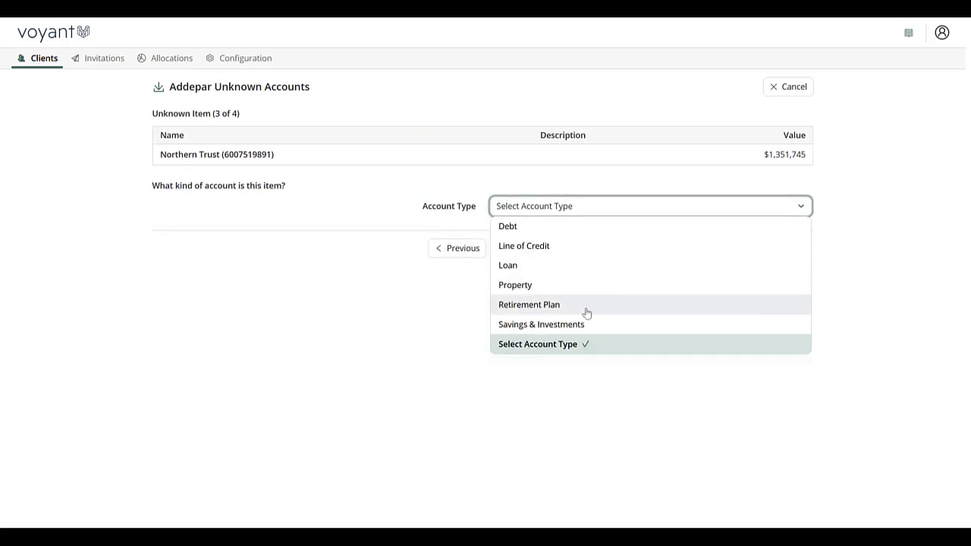
click(578, 325)
click(581, 234)
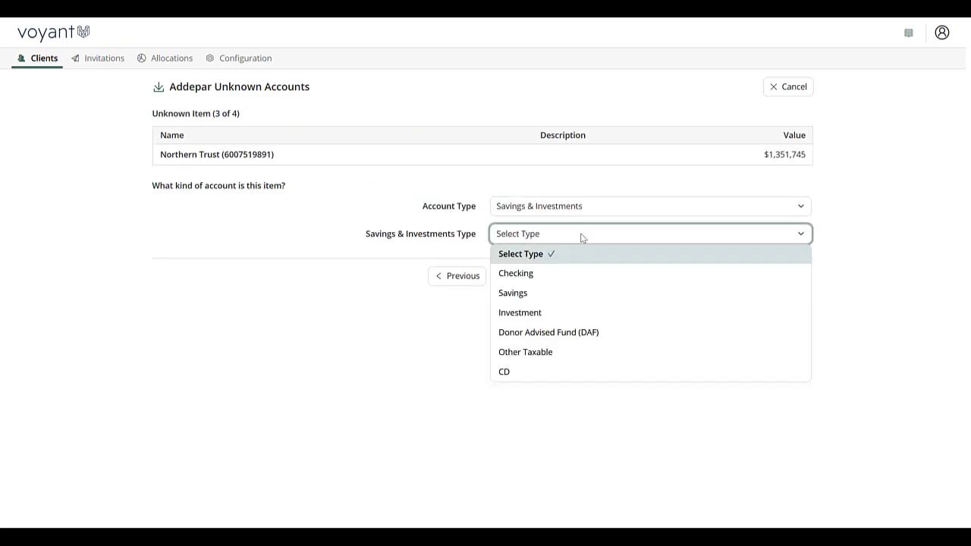
click(563, 310)
click(513, 280)
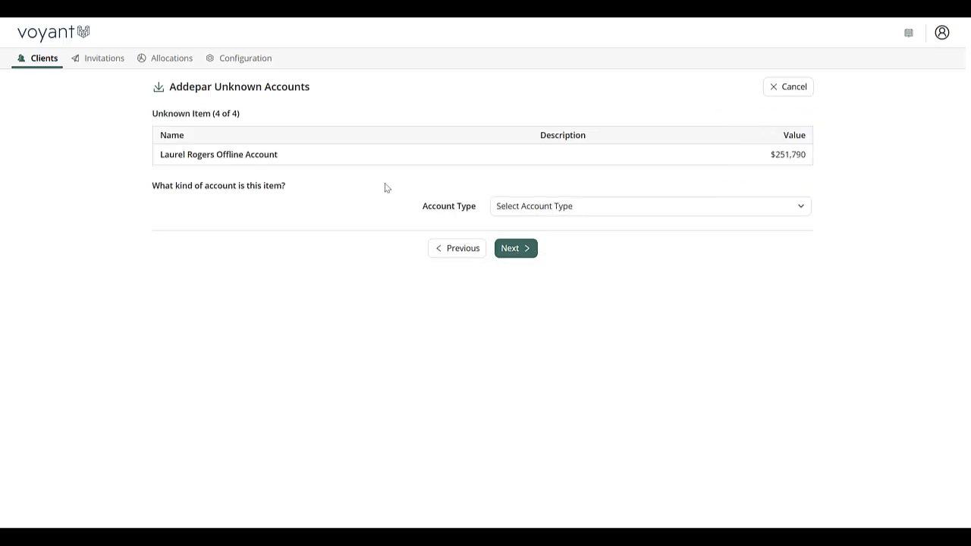
Classify the client's offline account as Savings & Investments with the type Investment
click(591, 208)
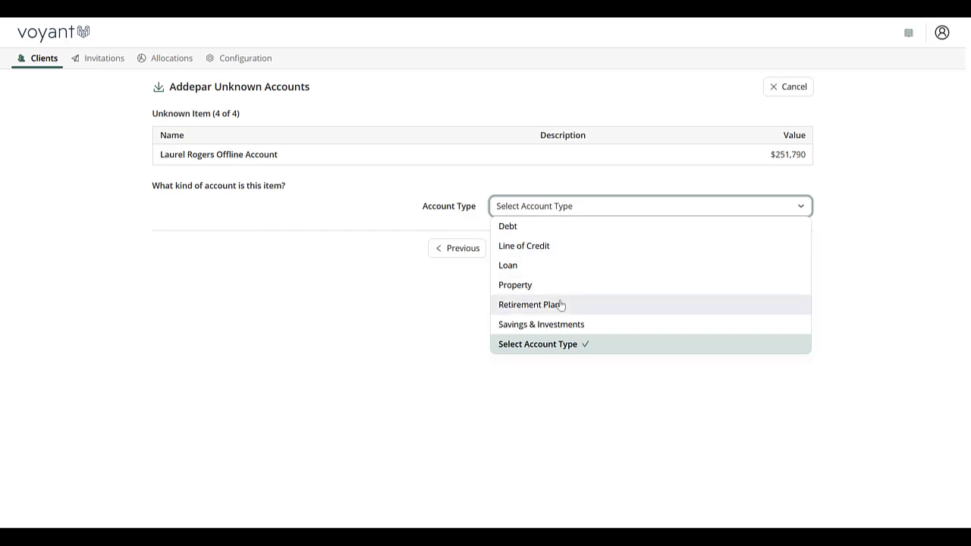
click(556, 325)
click(521, 238)
click(522, 312)
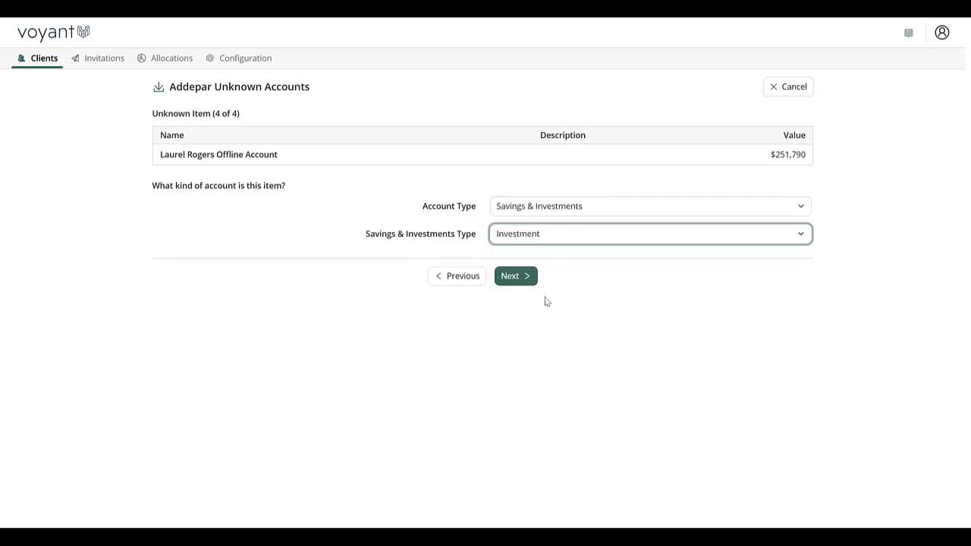
click(529, 280)
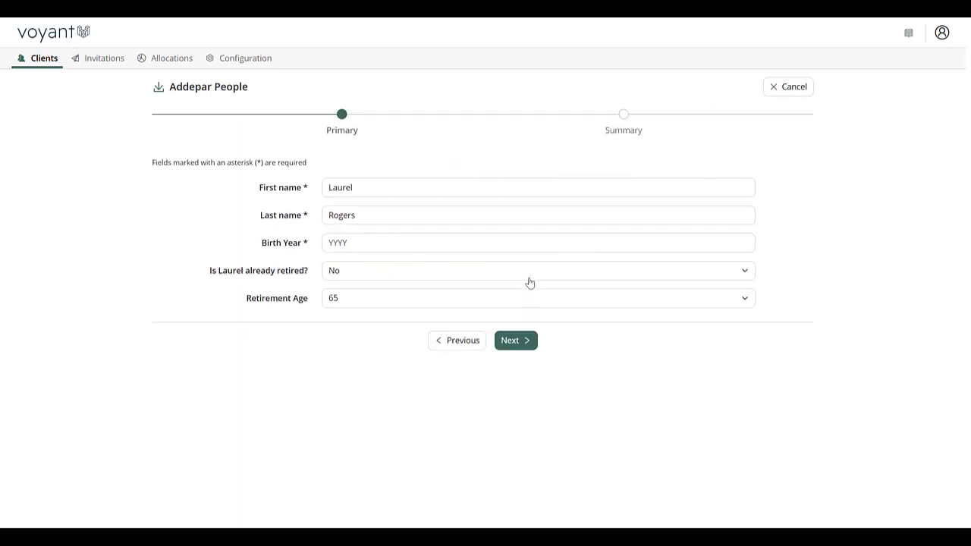
Enter the primary client's birth year and continue to the import summary
click(463, 251)
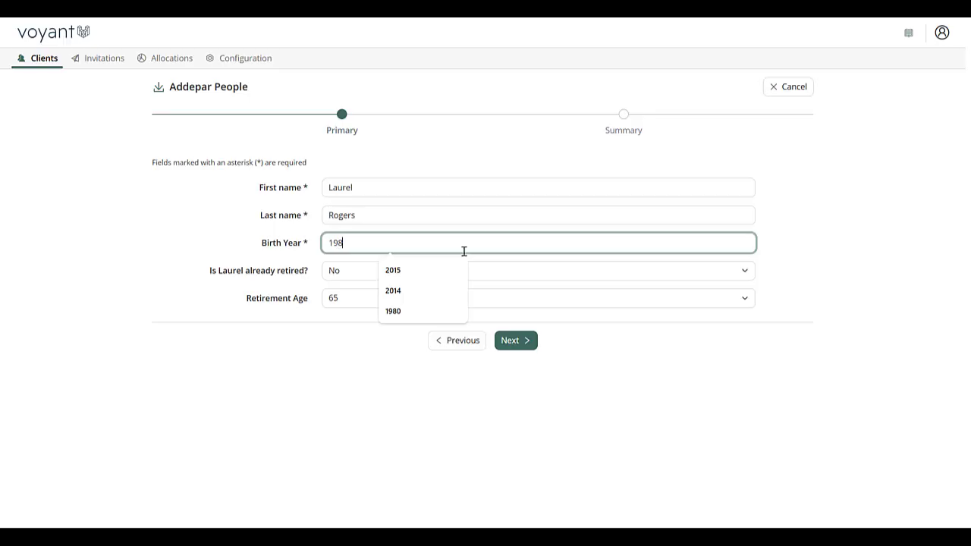
click(515, 341)
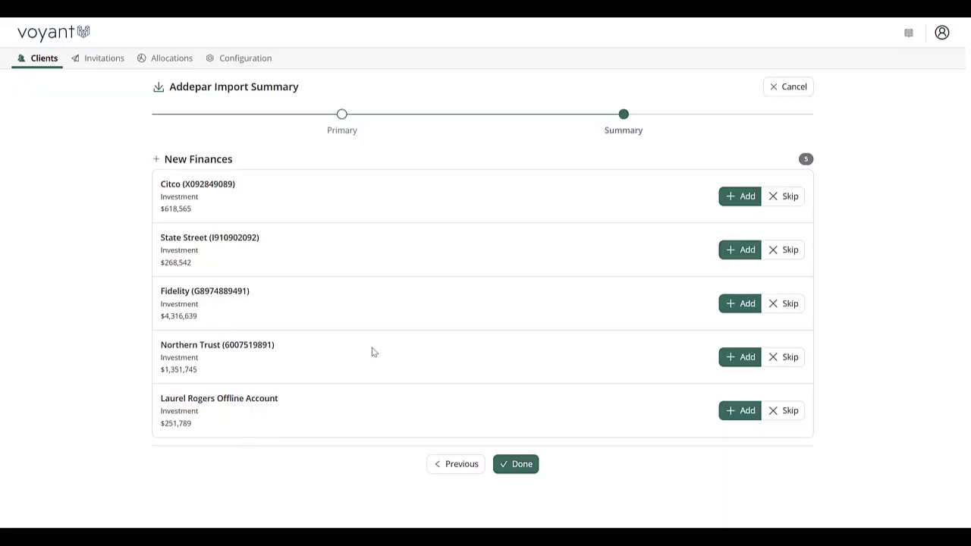
Switch the State Street account to Skip and back to Add, and complete the import
click(786, 252)
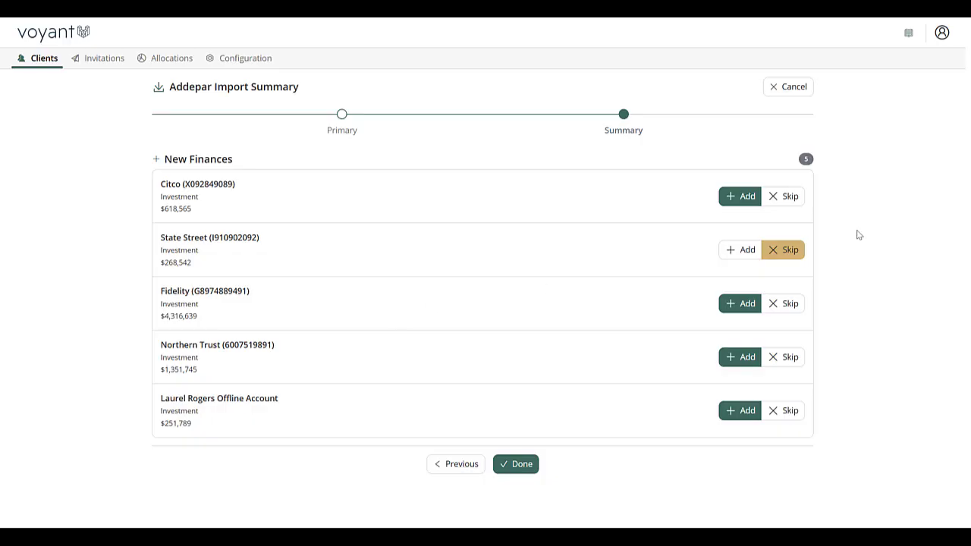
click(730, 252)
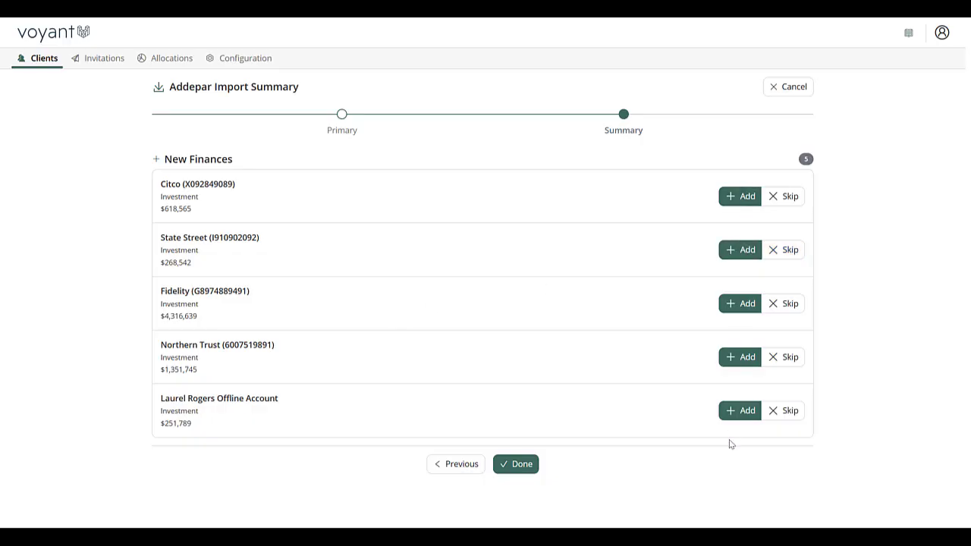
click(512, 466)
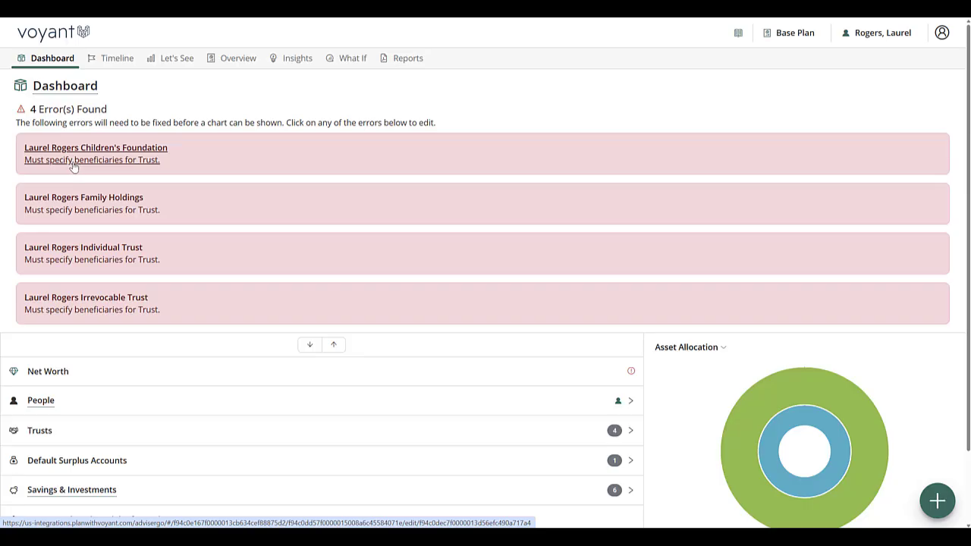
Assign 100% of the Children's Foundation trust's beneficiary share to People Outside of Plan and save the trust
click(336, 147)
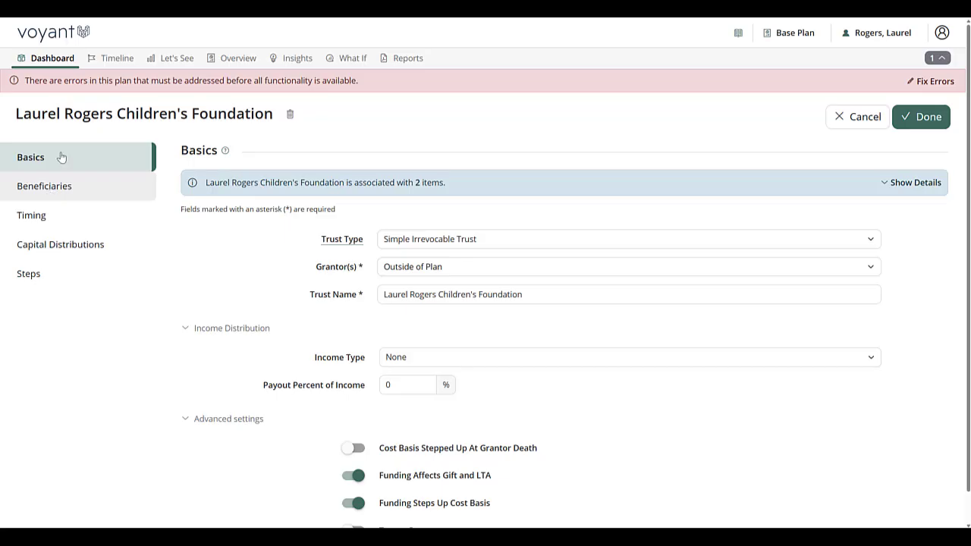
click(55, 196)
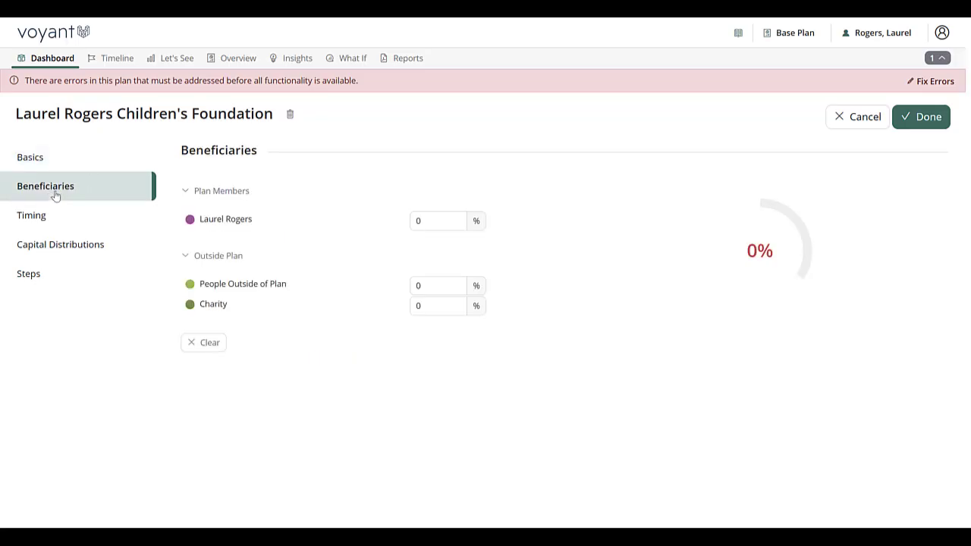
click(438, 285)
text(100)
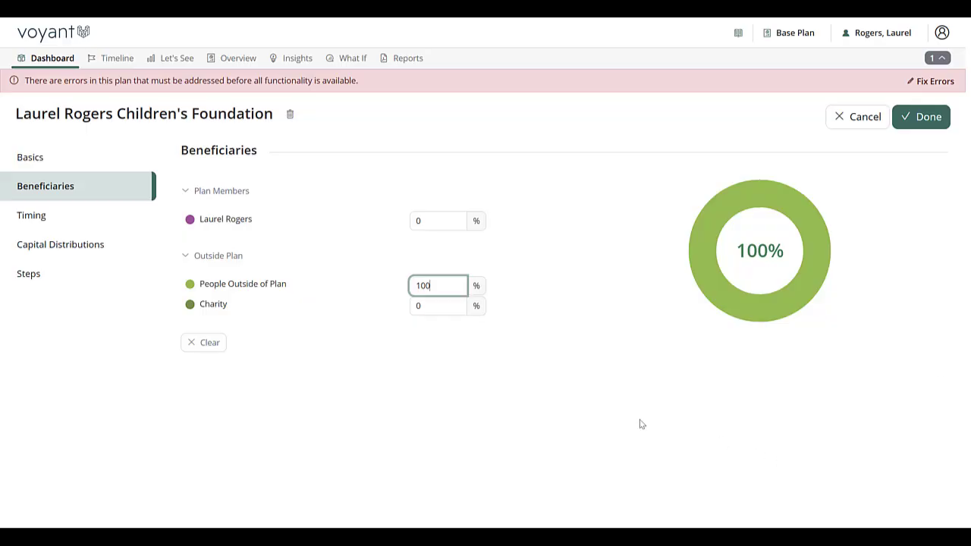
click(931, 123)
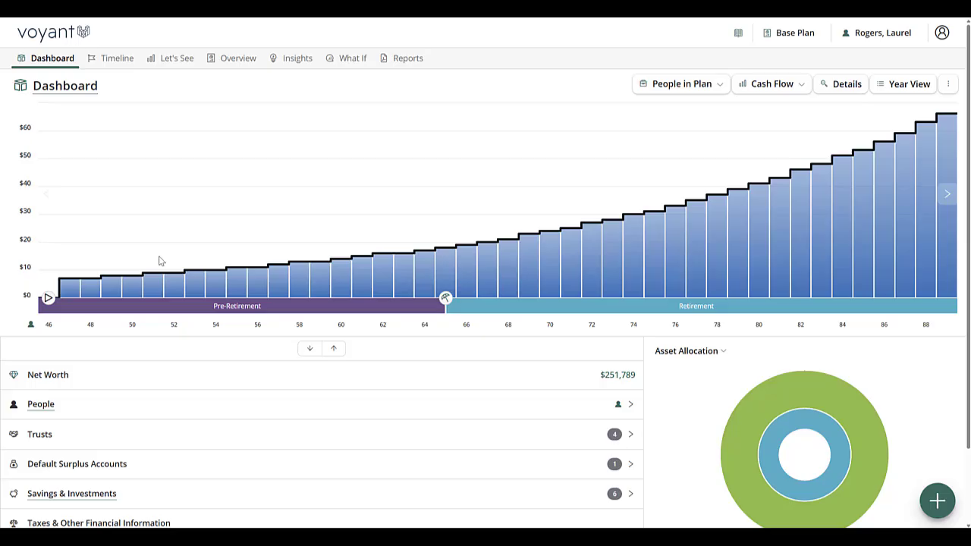
Run an Update Holdings refresh on the Base Plan for all listed accounts
click(789, 34)
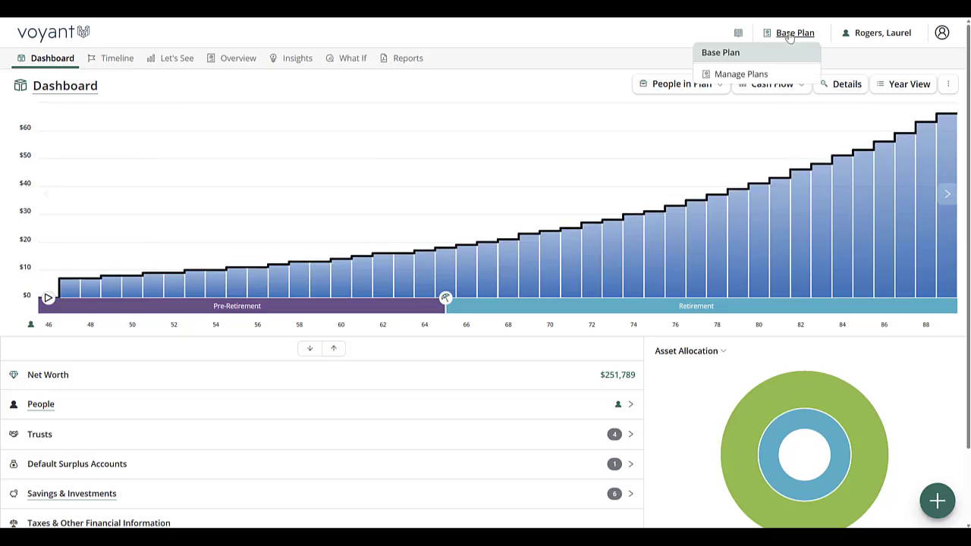
click(730, 75)
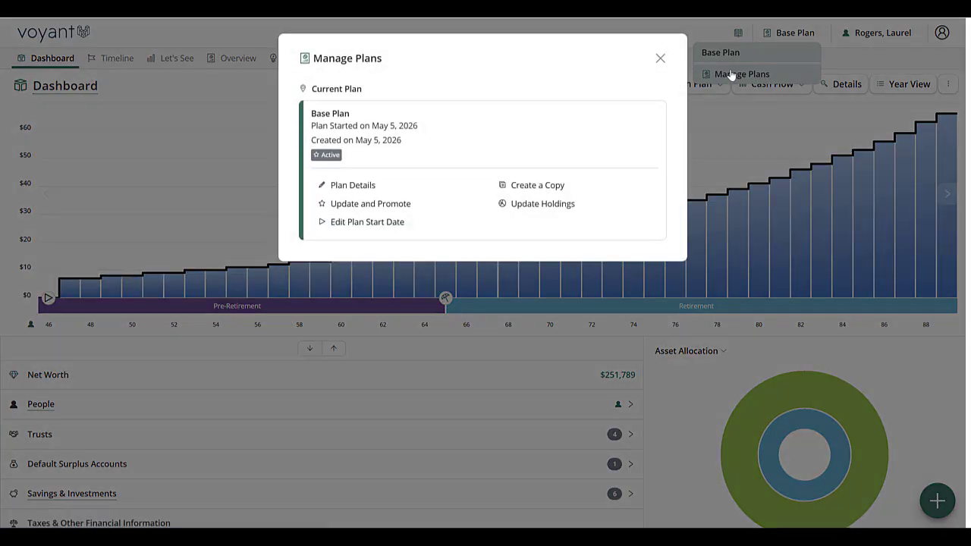
click(525, 205)
scroll(459, 208, down, 10)
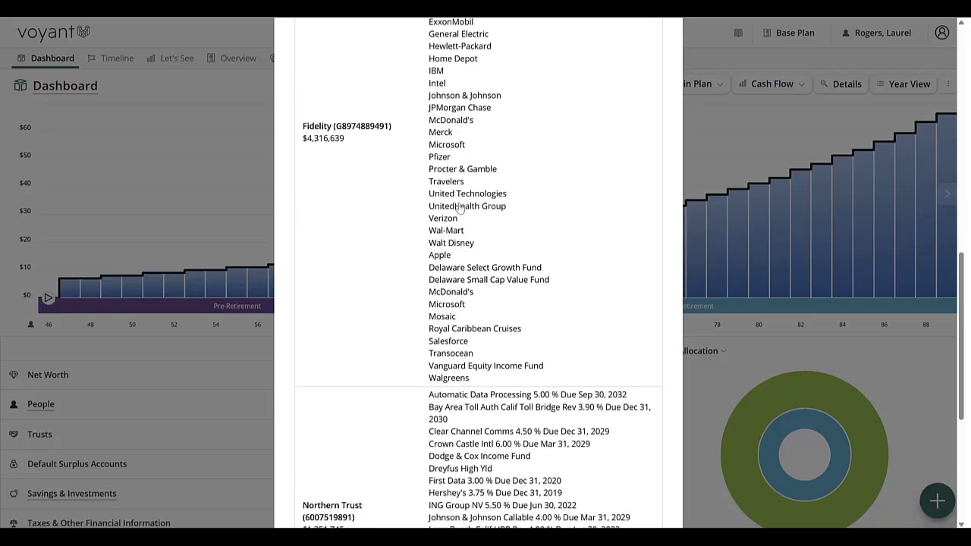
scroll(459, 209, down, 4)
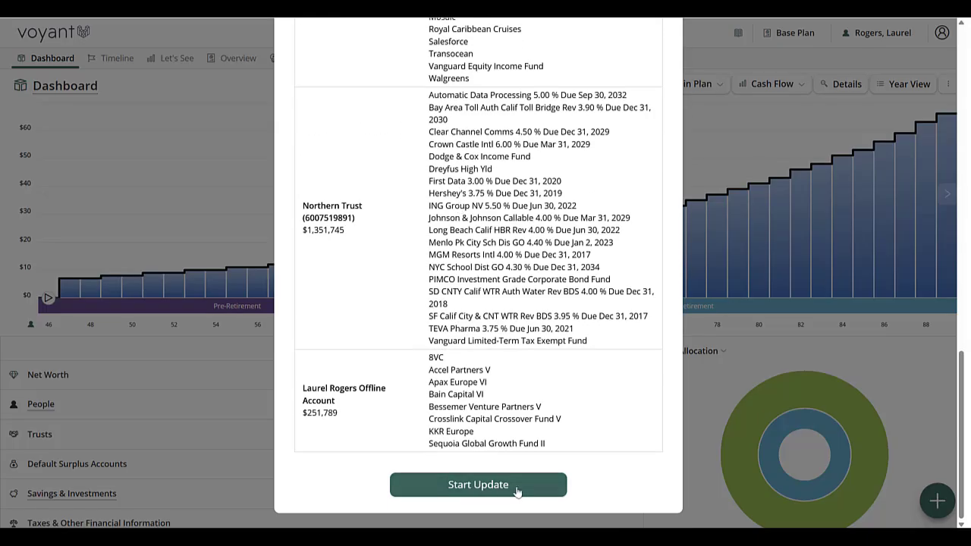
click(466, 490)
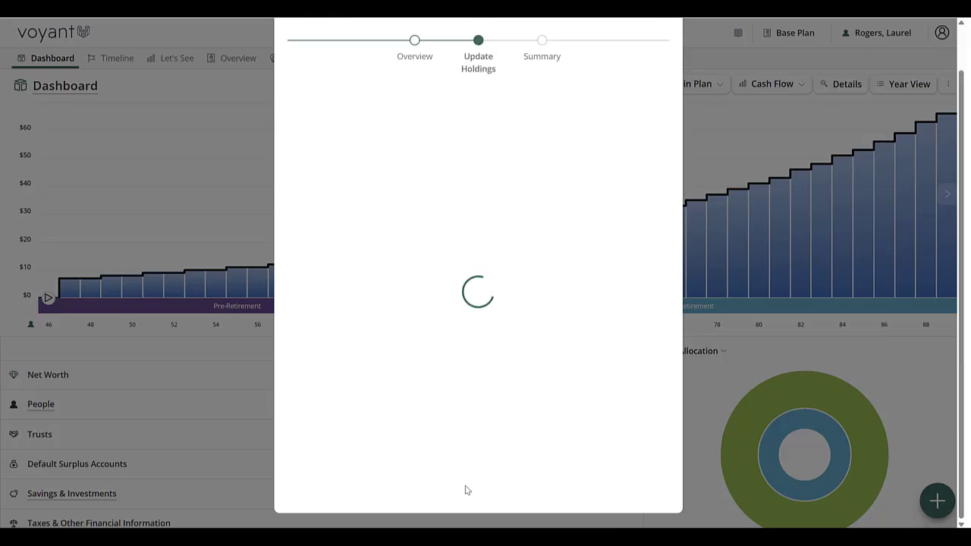
Fix the missing allocation of the Blackrock Fixed Income Global Alpha Fund with 100% US Core Bonds, and finish the holdings refresh
scroll(463, 322, down, 15)
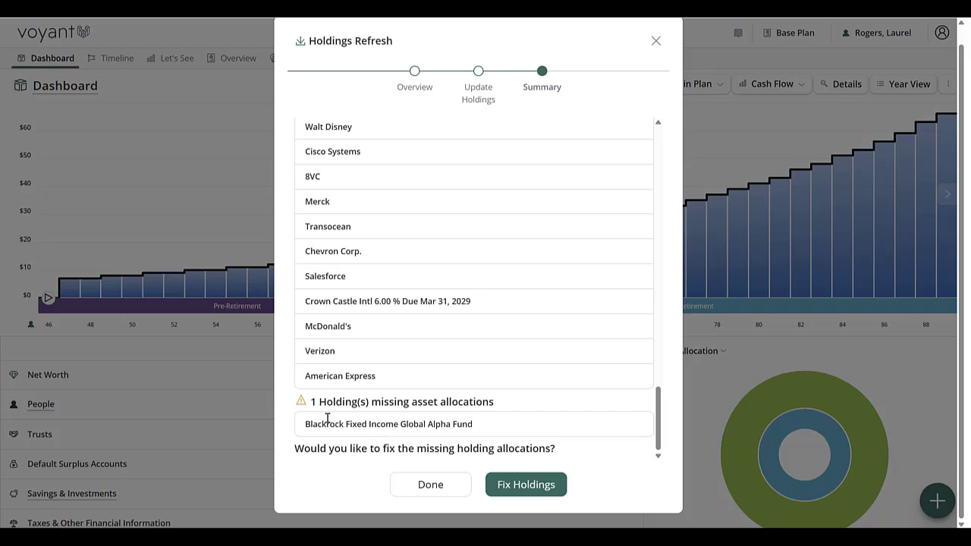
click(521, 486)
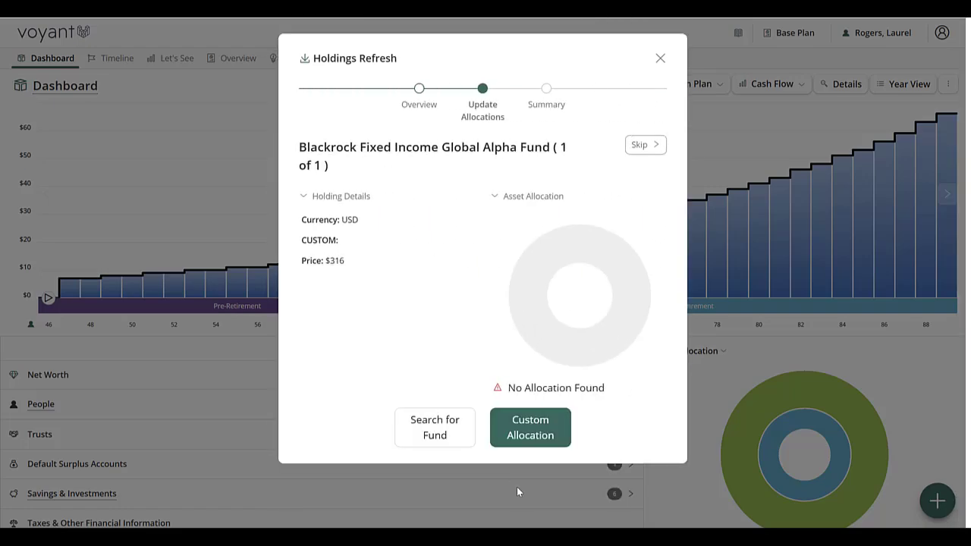
click(526, 437)
text(100)
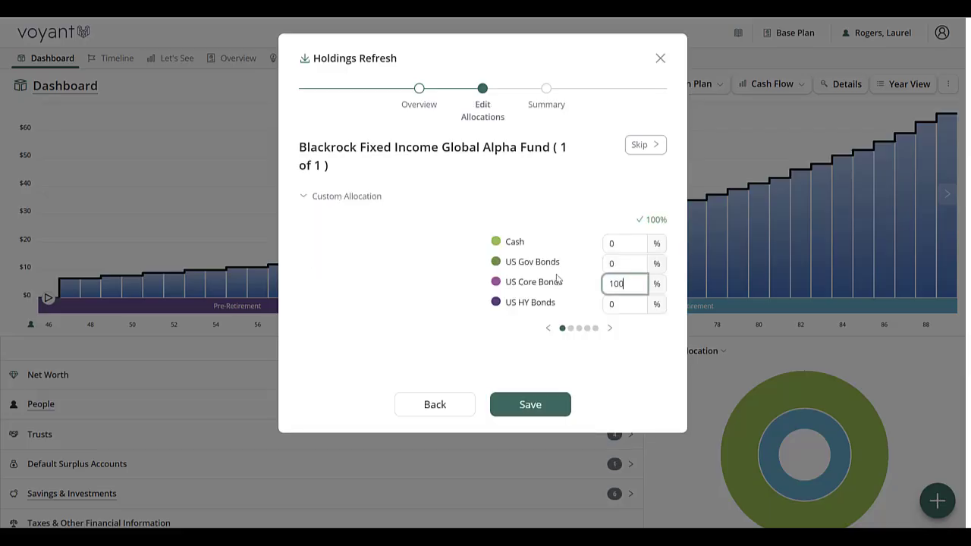
click(546, 405)
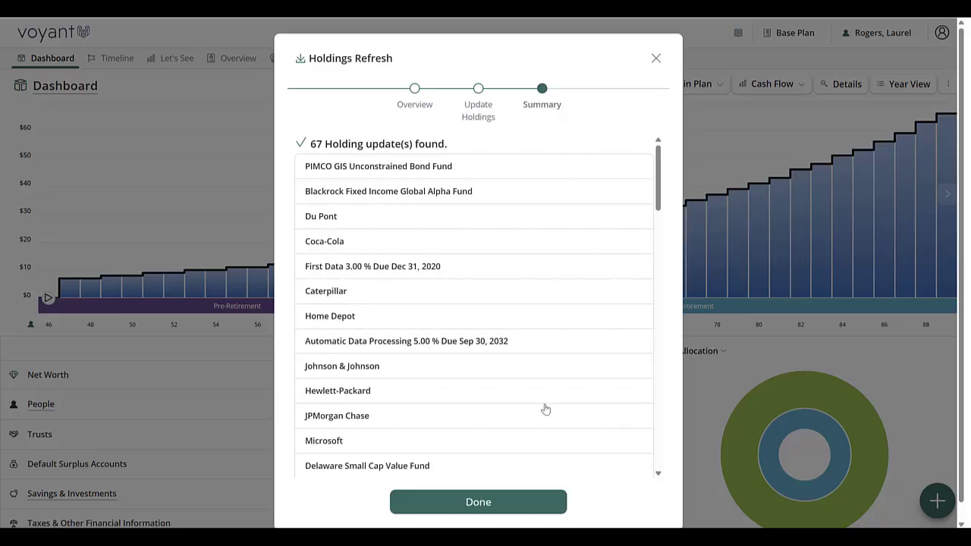
click(493, 501)
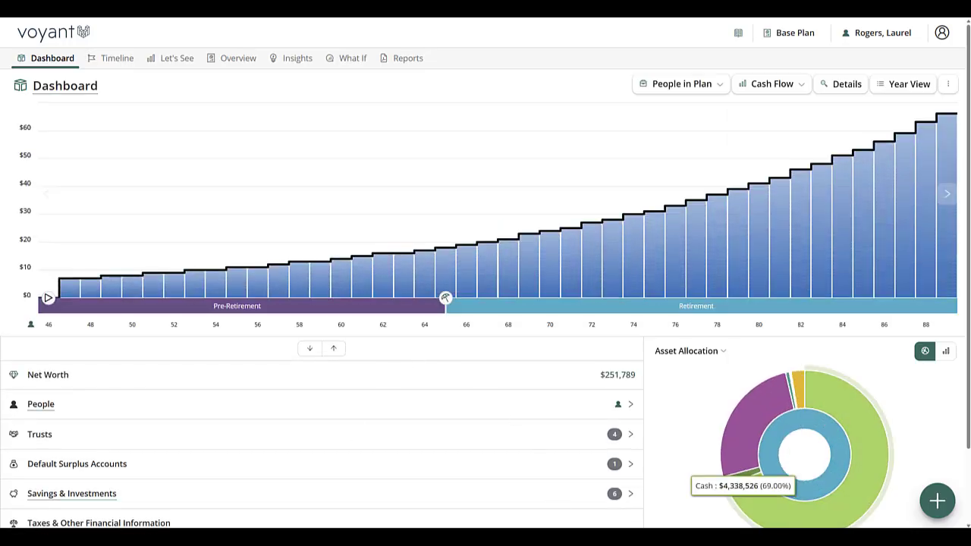
Rerun the Addepar client import on the Base Plan to update the previously imported accounts, continuing through people, events and finances to completion
click(938, 501)
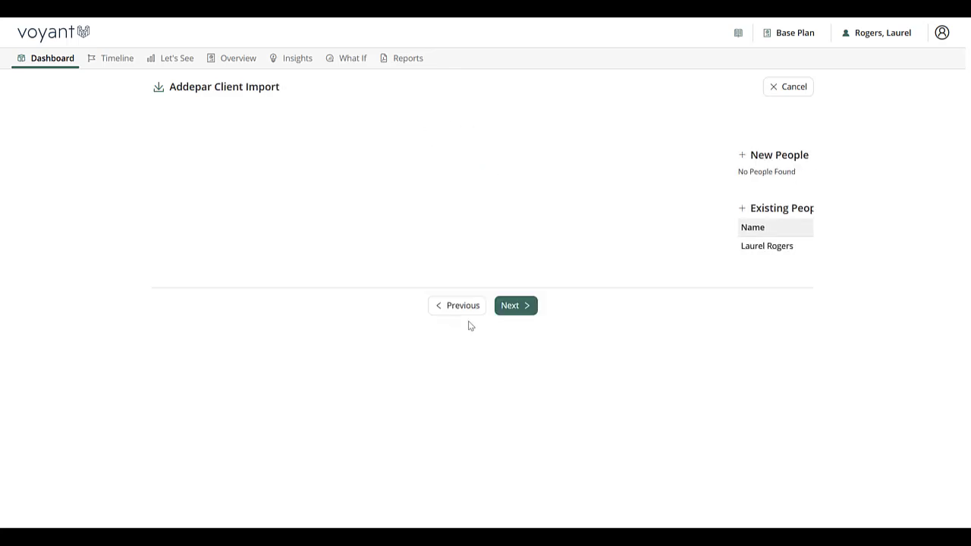
click(512, 308)
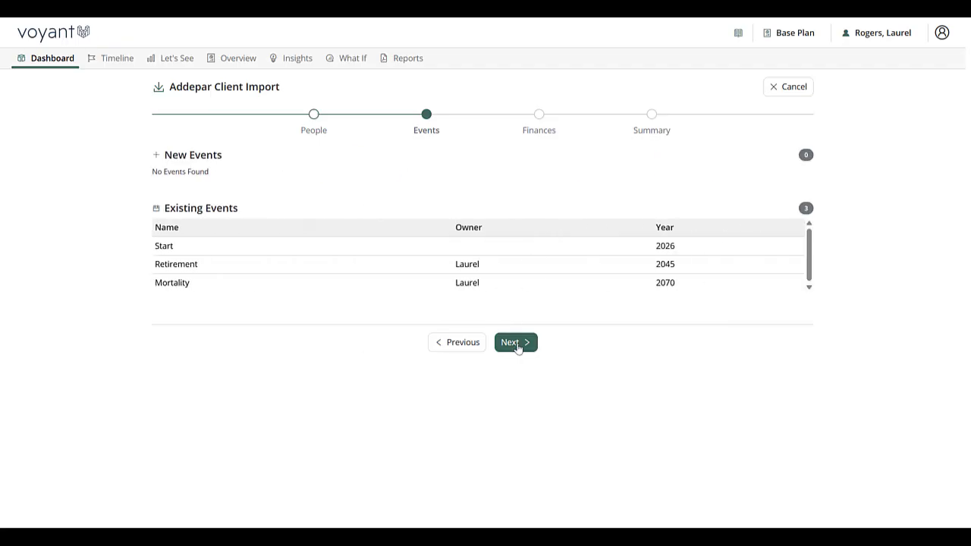
click(516, 344)
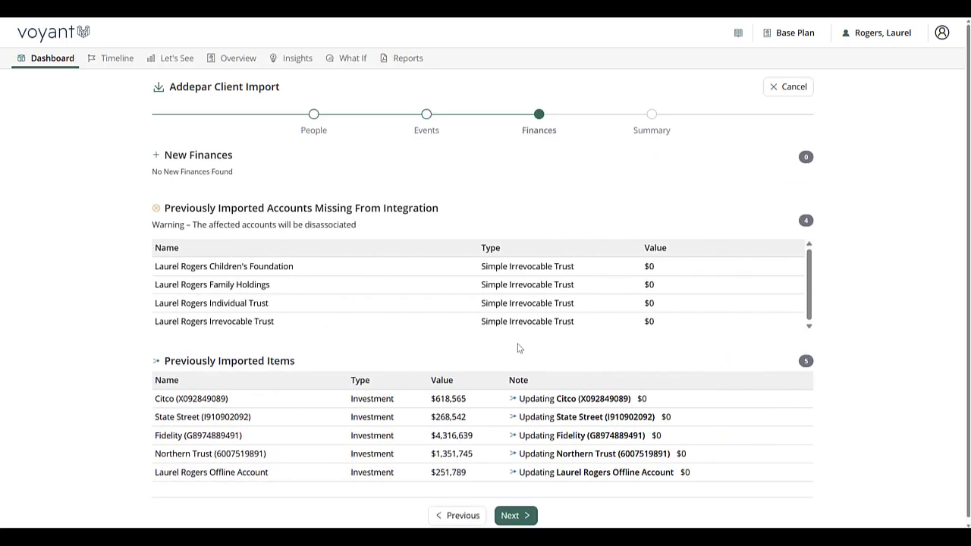
scroll(518, 347, down, 1)
click(510, 511)
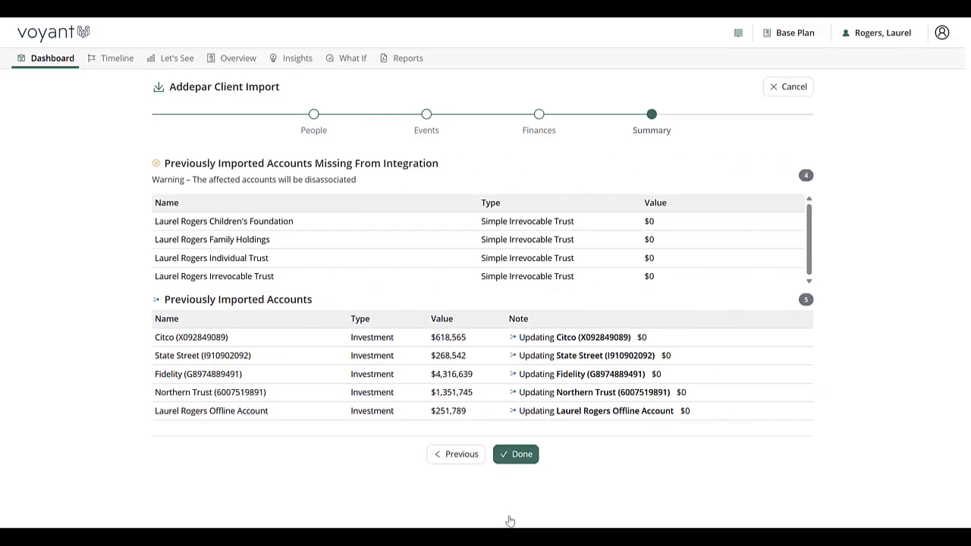
click(519, 455)
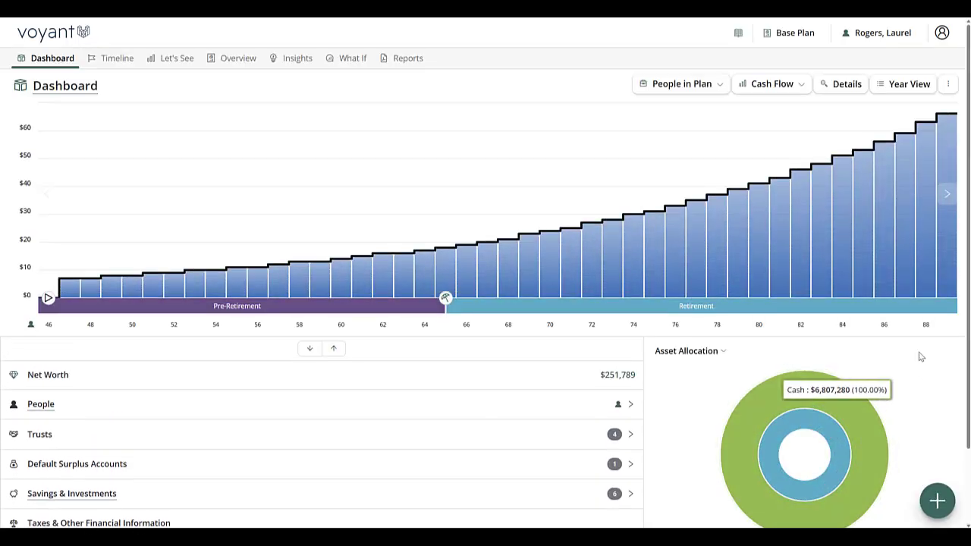
Open a support request for sharing access to this client and start its message
click(881, 32)
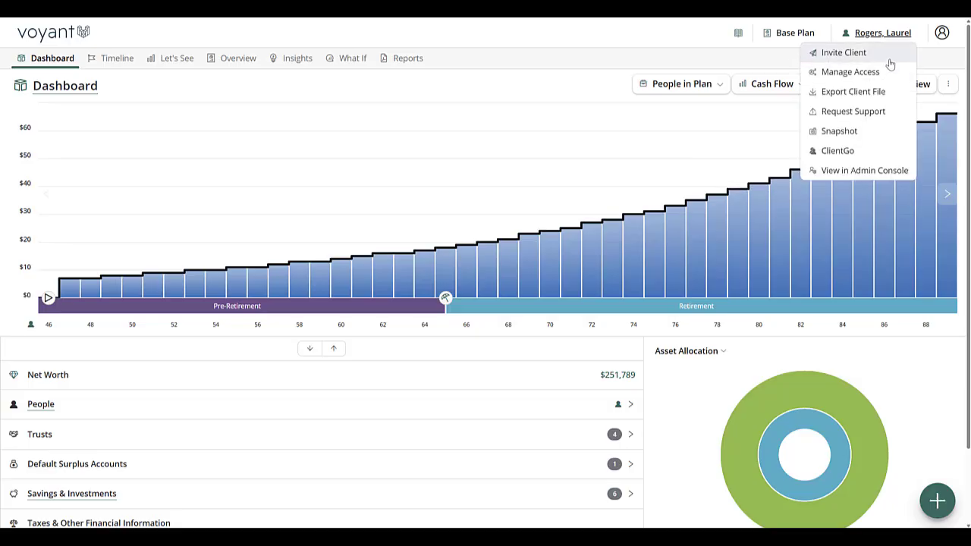
click(841, 114)
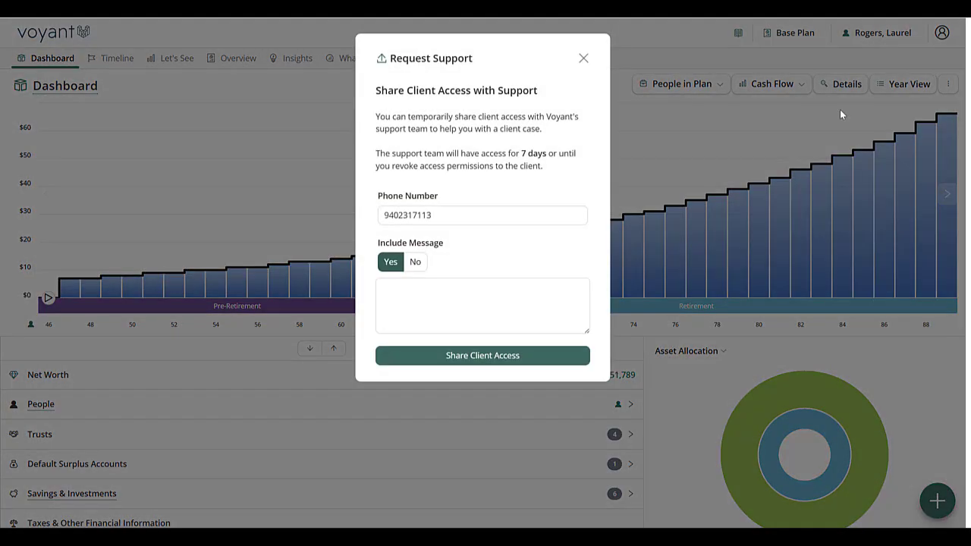
click(421, 306)
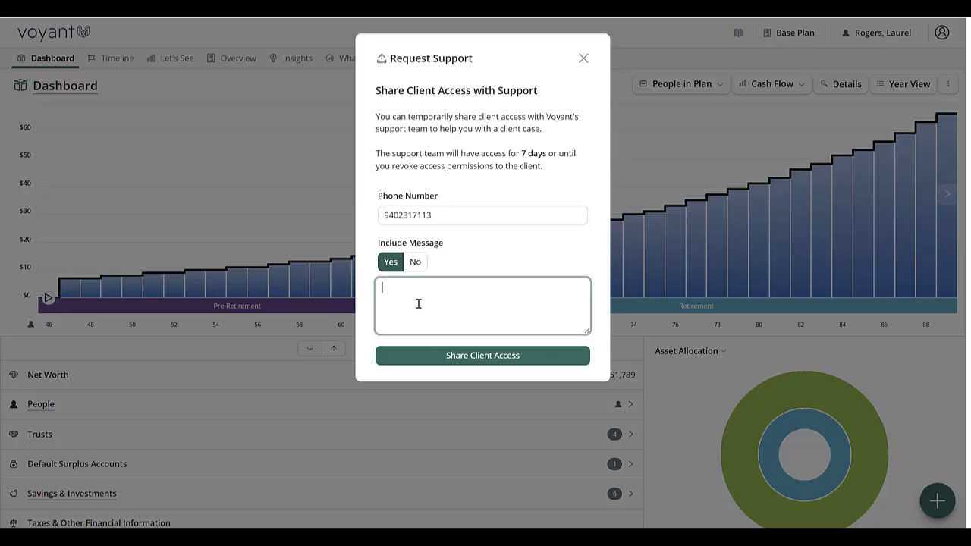